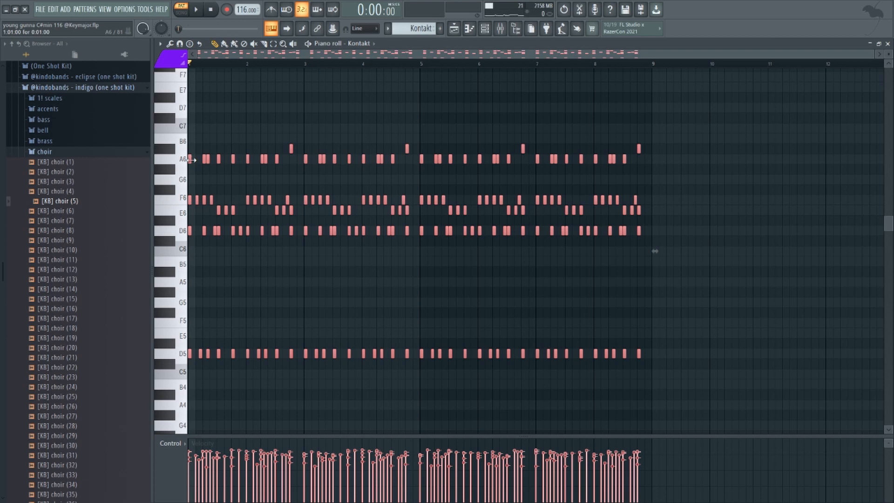
Move the whole pattern two bars later to start at bar 3 and enter a one-bar D6, F6, A6 chord in bar 1.
{"action": "left_click_drag", "start_coordinate": [190, 160], "coordinate": [307, 161]}
{"action": "left_click", "coordinate": [244, 261]}
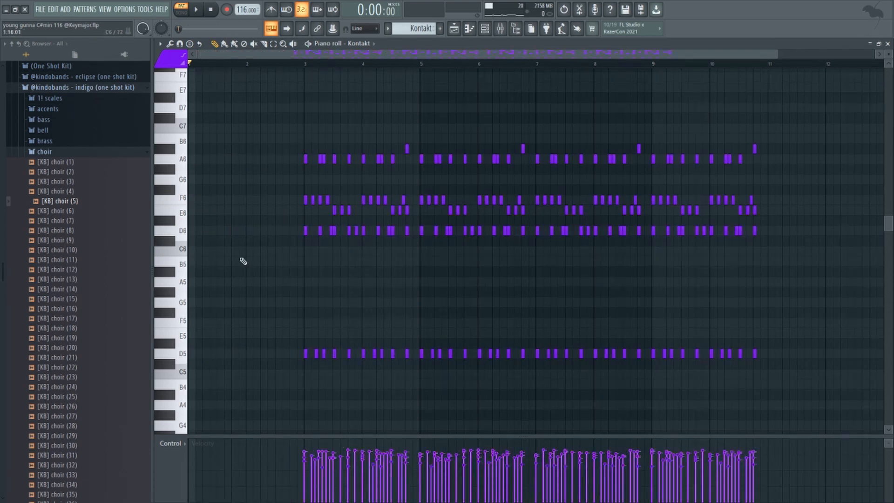
{"action": "left_click", "coordinate": [203, 234]}
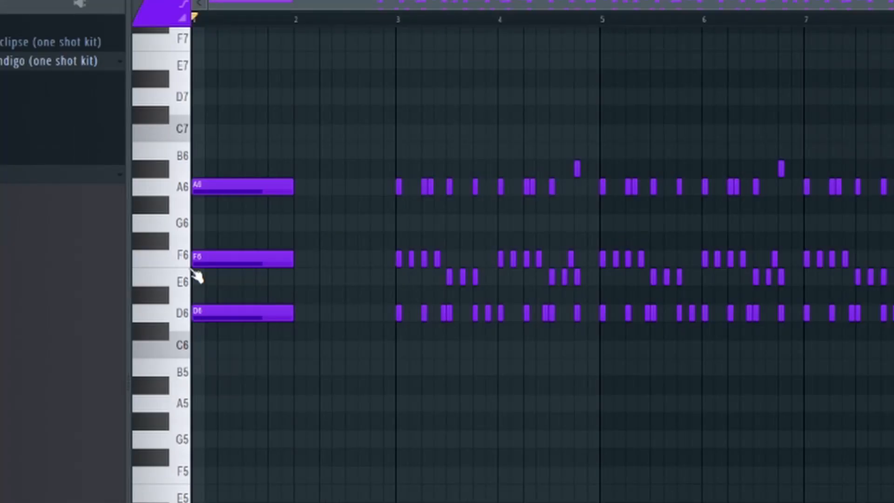
Duplicate the chord into bar 2 with its F6 lowered to E6, and play back both chords.
{"action": "left_click_drag", "start_coordinate": [242, 155], "coordinate": [275, 353]}
{"action": "key", "text": "ctrl+b"}
{"action": "left_click", "coordinate": [277, 245]}
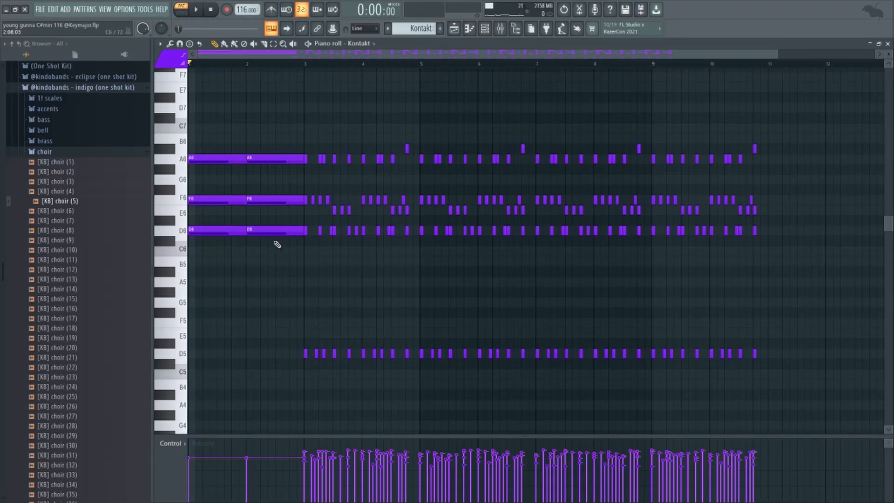
{"action": "left_click", "coordinate": [266, 201]}
{"action": "key", "text": "shift+Down"}
{"action": "left_click", "coordinate": [272, 131], "text": "ctrl"}
{"action": "key", "text": "space"}
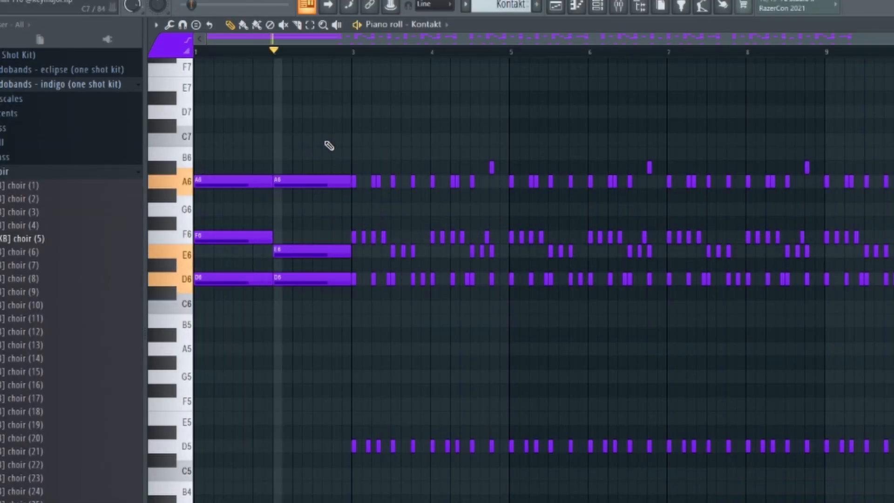
{"action": "key", "text": "space"}
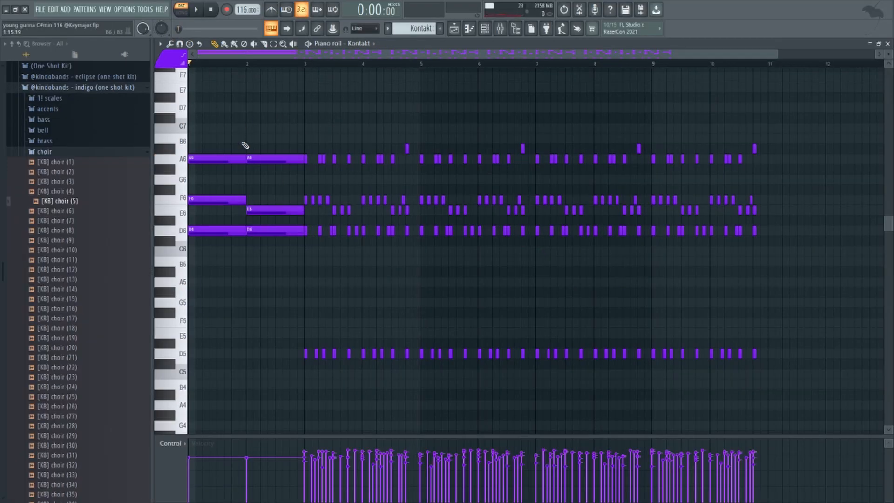
Add one-bar D5 bass notes beneath both chords and play them back.
{"action": "left_click_drag", "start_coordinate": [279, 120], "coordinate": [228, 289]}
{"action": "left_click", "coordinate": [316, 141], "text": "ctrl"}
{"action": "key", "text": "space"}
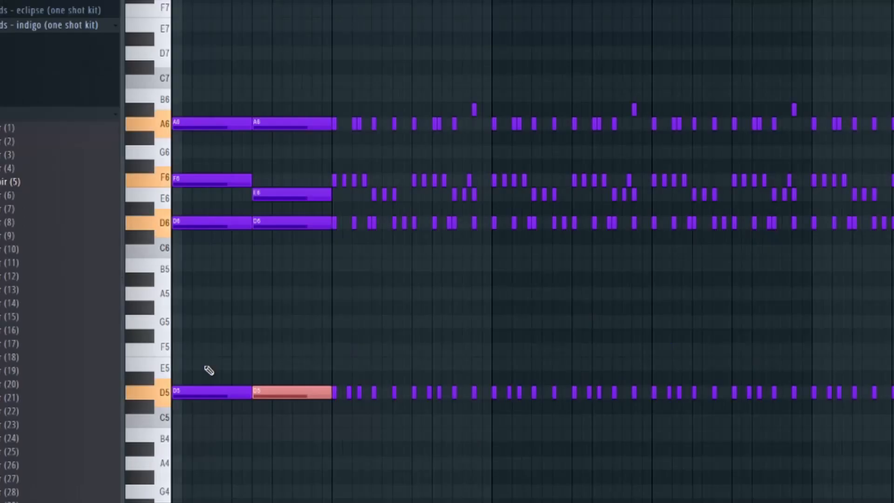
{"action": "left_click", "coordinate": [241, 306], "text": "ctrl"}
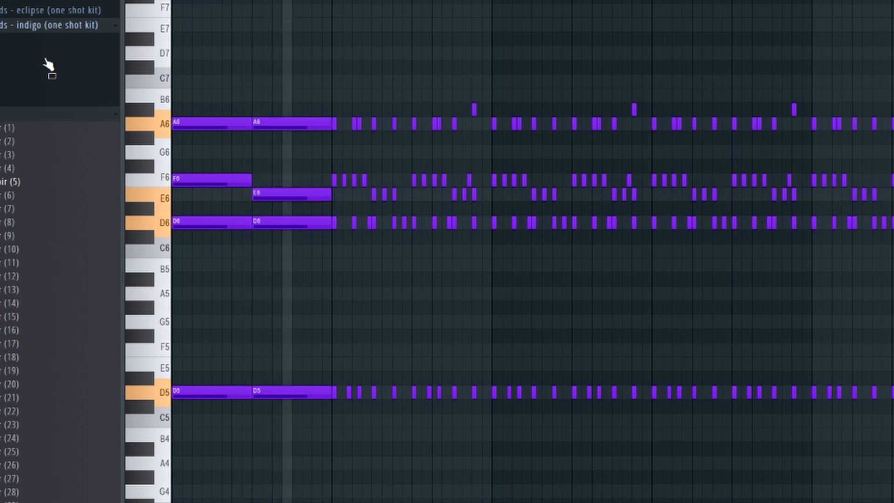
Collapse the indigo one-shot kit folder and play the chopped chord pattern with bar 1 looped.
{"action": "left_click", "coordinate": [53, 26]}
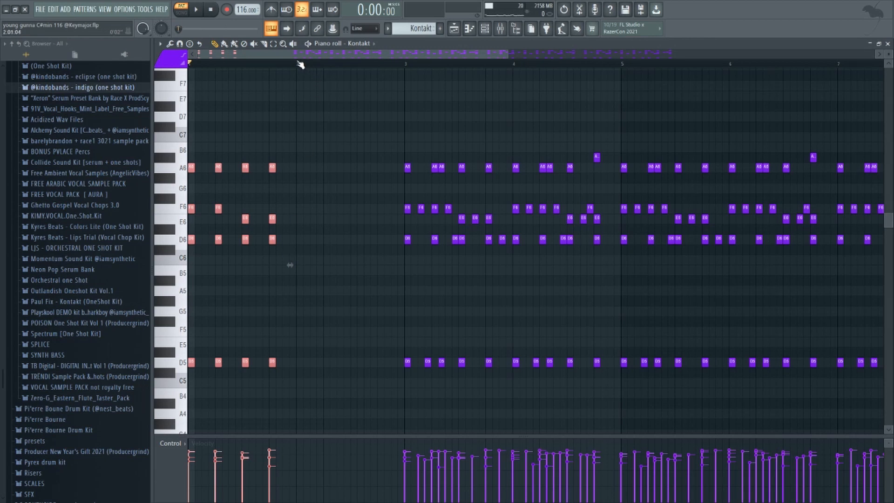
{"action": "left_click_drag", "start_coordinate": [300, 65], "coordinate": [189, 65]}
{"action": "key", "text": "space"}
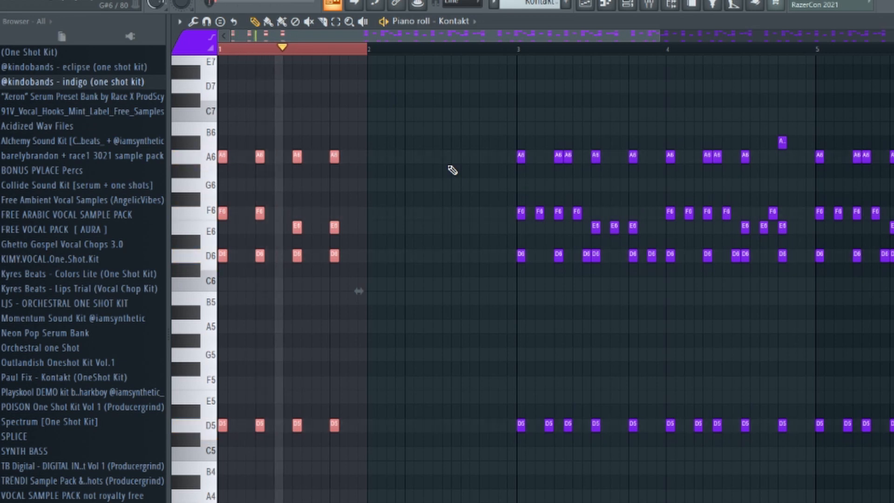
{"action": "right_click", "coordinate": [383, 115]}
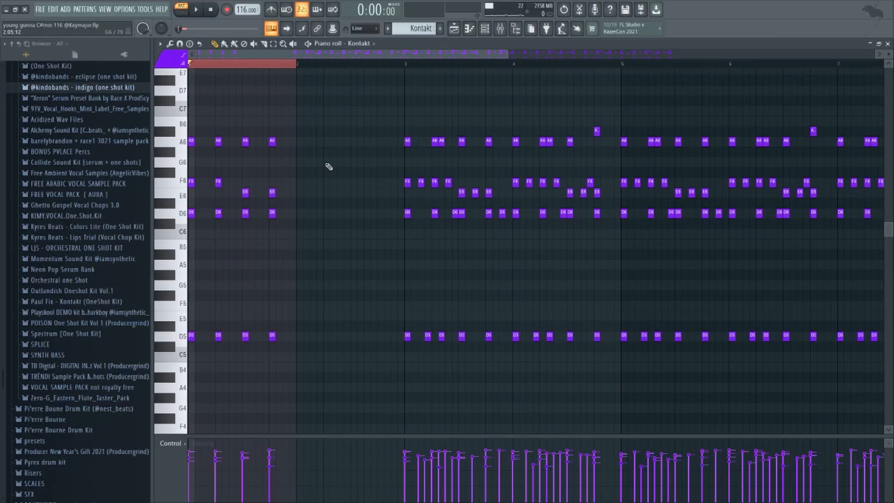
Add off-beat F6, F6, E6 and D6 notes between and after the four chords in bar 1, and play the bar.
{"action": "left_click_drag", "start_coordinate": [316, 108], "coordinate": [189, 401]}
{"action": "key", "text": "ctrl+d"}
{"action": "scroll", "coordinate": [244, 181], "scroll_direction": "up", "scroll_amount": 3}
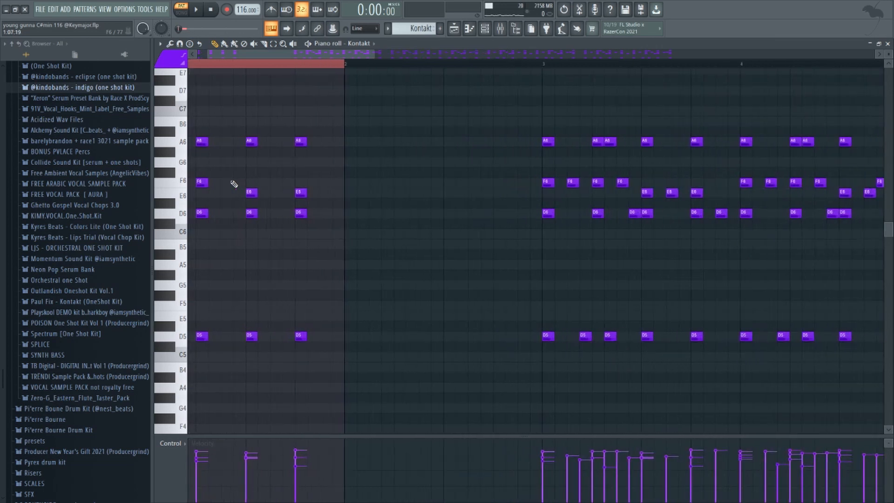
{"action": "left_click_drag", "start_coordinate": [233, 182], "coordinate": [245, 198]}
{"action": "left_click_drag", "start_coordinate": [222, 152], "coordinate": [205, 394]}
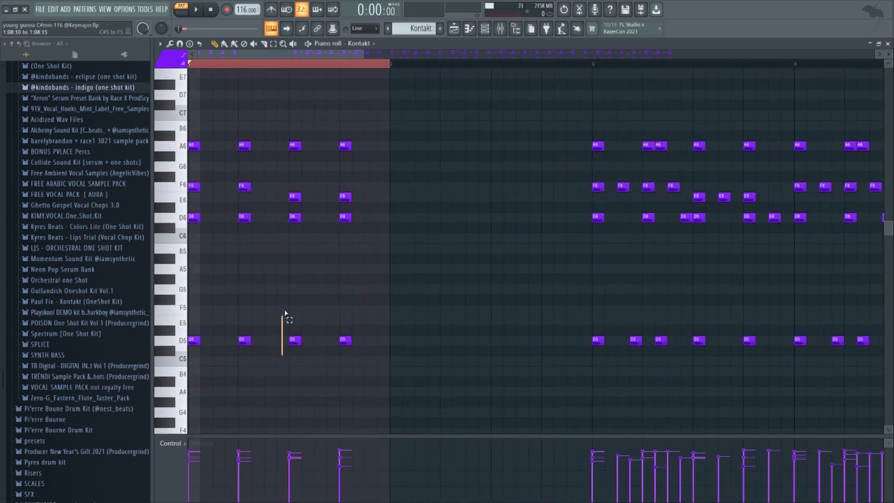
{"action": "left_click_drag", "start_coordinate": [285, 314], "coordinate": [284, 298]}
{"action": "left_click_drag", "start_coordinate": [305, 132], "coordinate": [360, 346]}
{"action": "key", "text": "ctrl+v"}
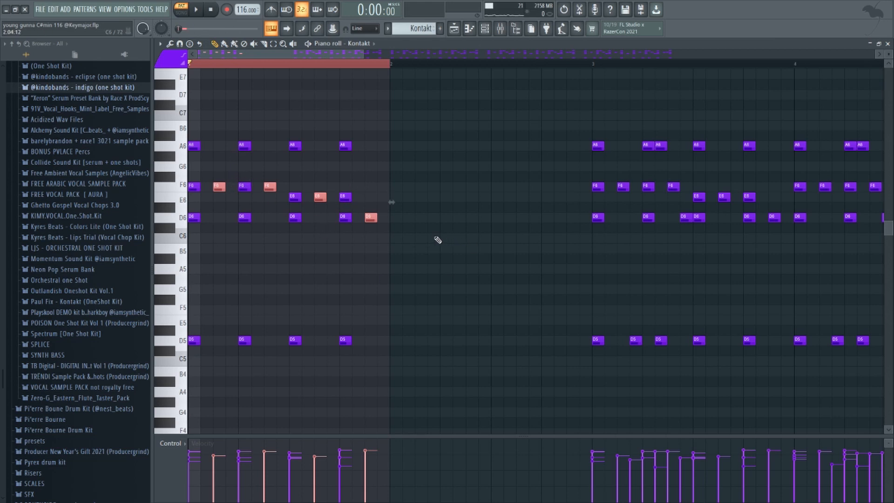
{"action": "key", "text": "space"}
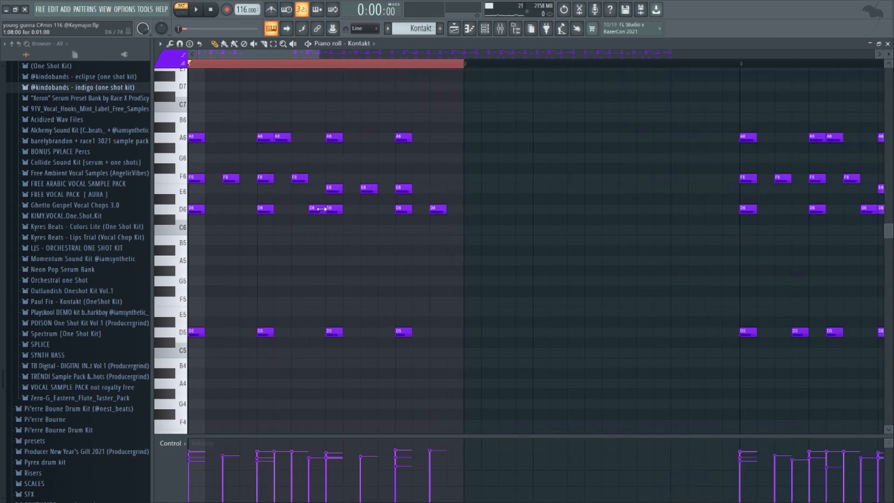
Highlight the A6, F6, D6 run between the second and third chords of bar 1 and play the loop.
{"action": "left_click_drag", "start_coordinate": [315, 207], "coordinate": [285, 114]}
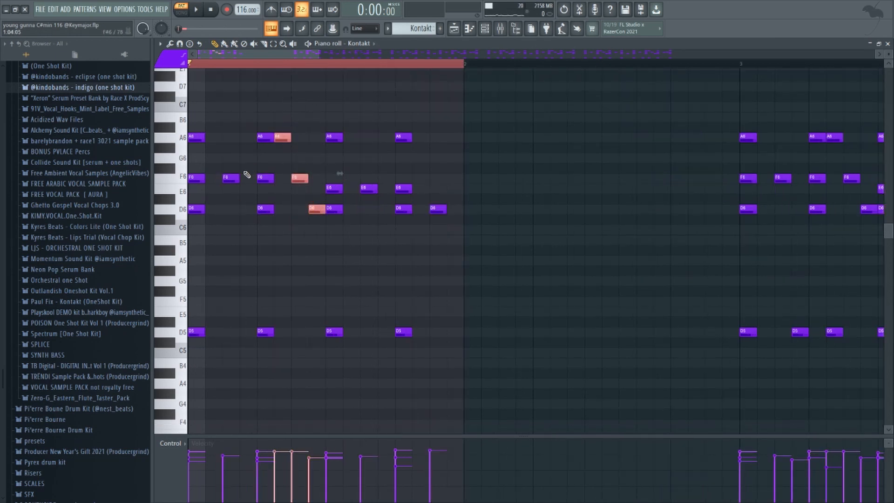
{"action": "left_click_drag", "start_coordinate": [340, 234], "coordinate": [301, 127]}
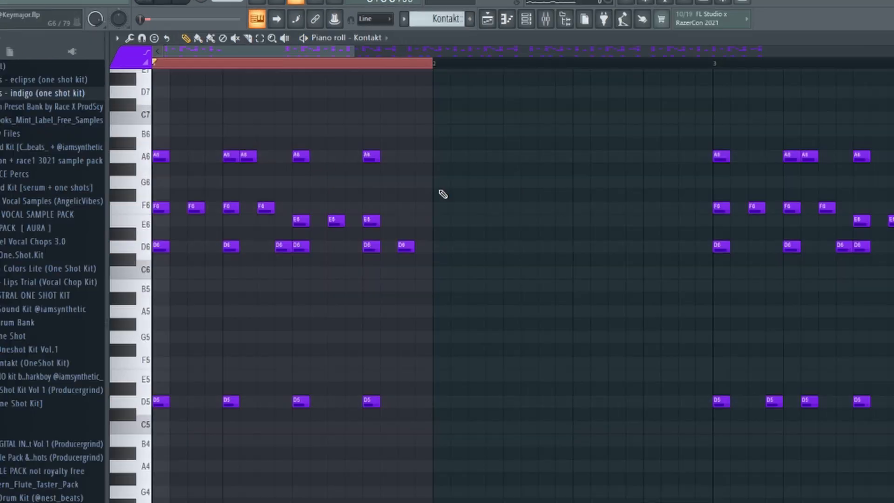
{"action": "key", "text": "space"}
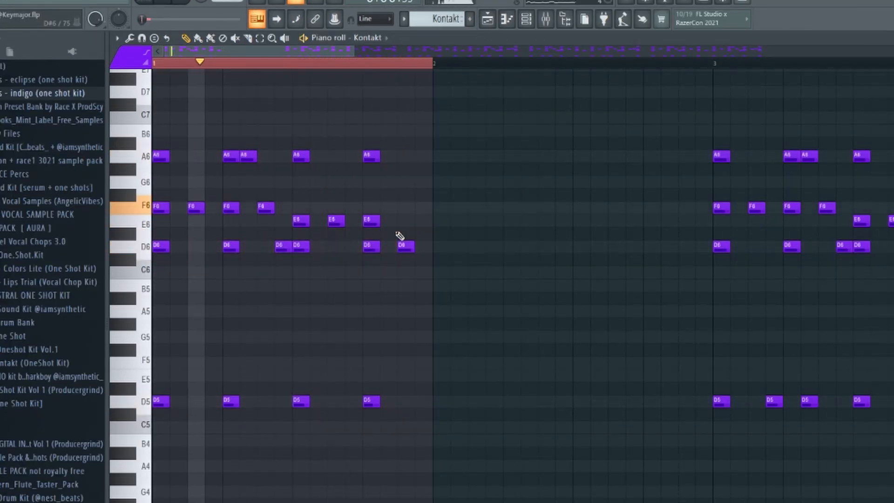
Move the second D5 bass note of bar 1 one grid step earlier and add another D5 one step after the second chord.
{"action": "scroll", "coordinate": [400, 235], "scroll_direction": "down", "scroll_amount": 1, "text": "ctrl"}
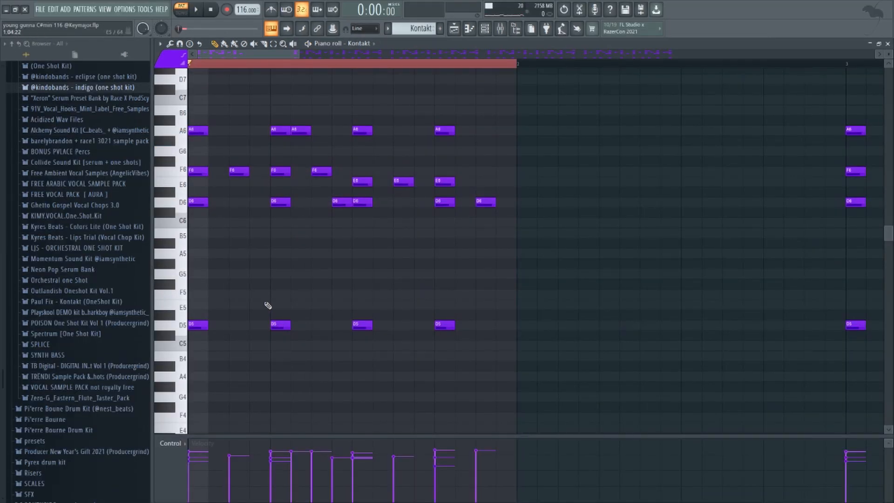
{"action": "left_click_drag", "start_coordinate": [300, 307], "coordinate": [280, 345], "text": "ctrl"}
{"action": "key", "text": "shift+Left"}
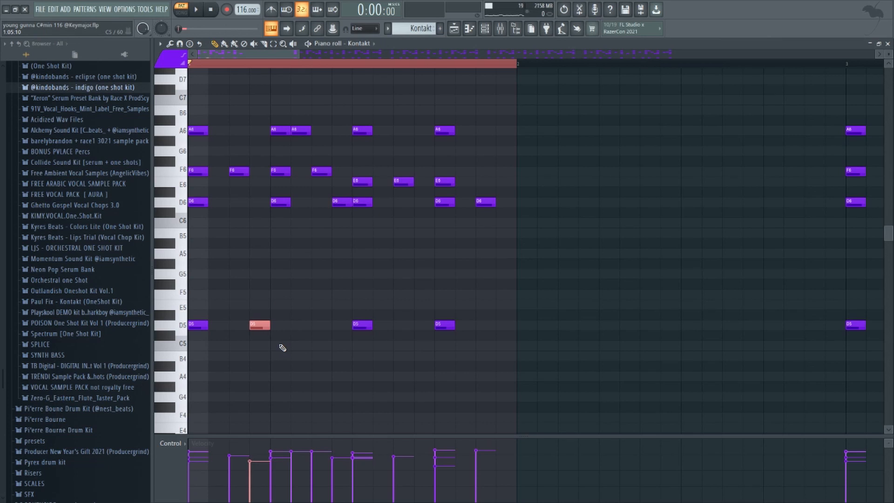
{"action": "left_click", "coordinate": [299, 325]}
Fill bar 2 with the phrase variation that ends on A#6 and play the result.
{"action": "scroll", "coordinate": [268, 112], "scroll_direction": "up", "scroll_amount": 3}
{"action": "left_click_drag", "start_coordinate": [269, 96], "coordinate": [273, 339], "text": "ctrl"}
{"action": "scroll", "coordinate": [282, 223], "scroll_direction": "down", "scroll_amount": 3}
{"action": "scroll", "coordinate": [265, 266], "scroll_direction": "down", "scroll_amount": 2}
{"action": "key", "text": "space"}
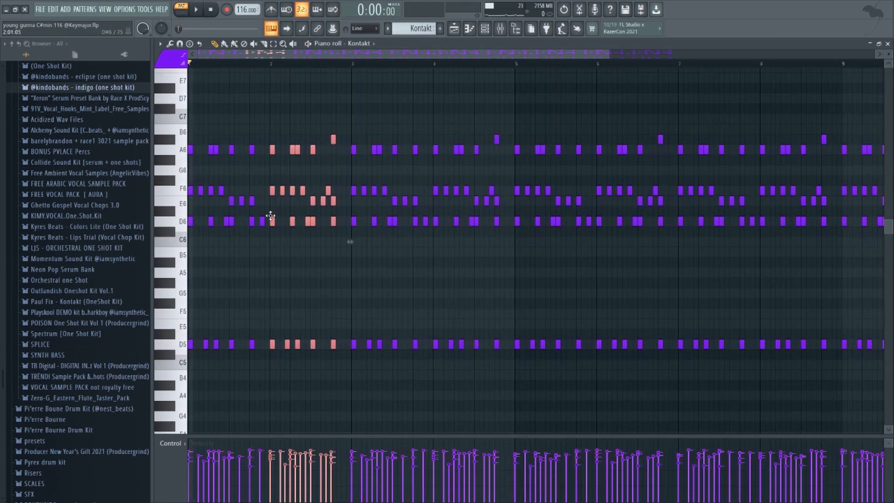
Examine the bar 2 variation with the playhead placed at bar 2, and listen to the pattern from the start.
{"action": "scroll", "coordinate": [244, 119], "scroll_direction": "up", "scroll_amount": 2}
{"action": "scroll", "coordinate": [289, 126], "scroll_direction": "down", "scroll_amount": 1}
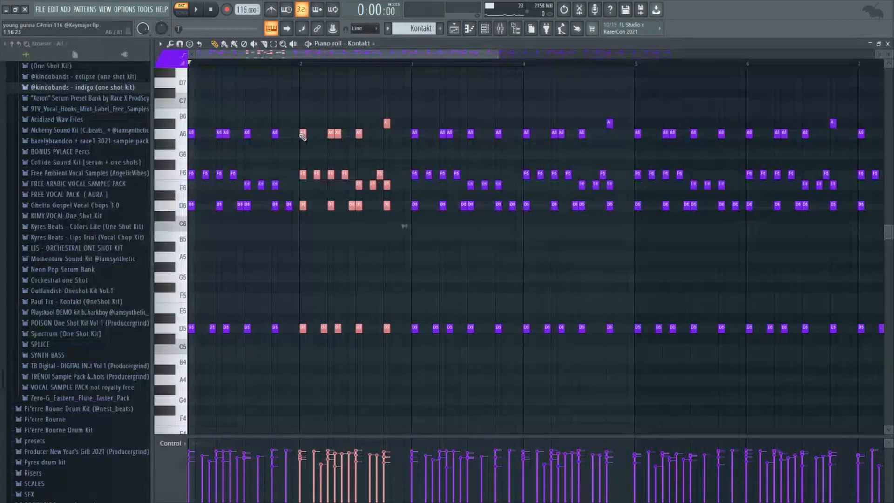
{"action": "left_click_drag", "start_coordinate": [303, 135], "coordinate": [154, 136]}
{"action": "scroll", "coordinate": [280, 125], "scroll_direction": "up", "scroll_amount": 3}
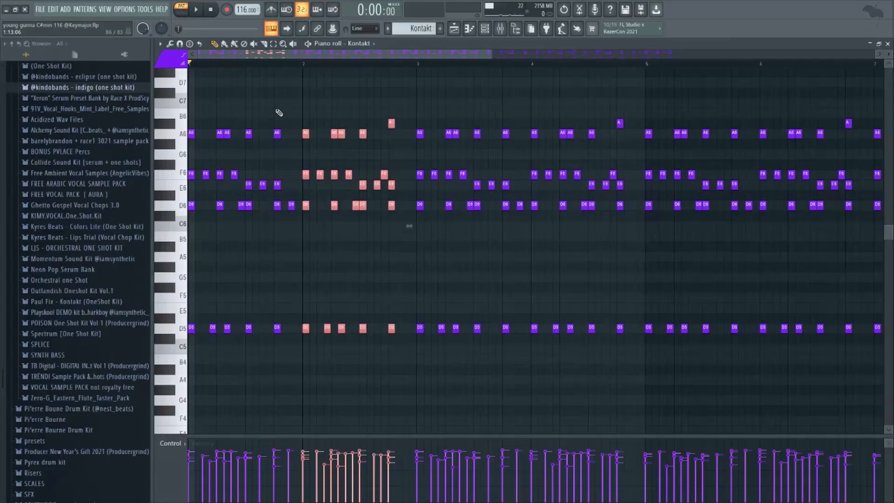
{"action": "scroll", "coordinate": [224, 136], "scroll_direction": "up", "scroll_amount": 3}
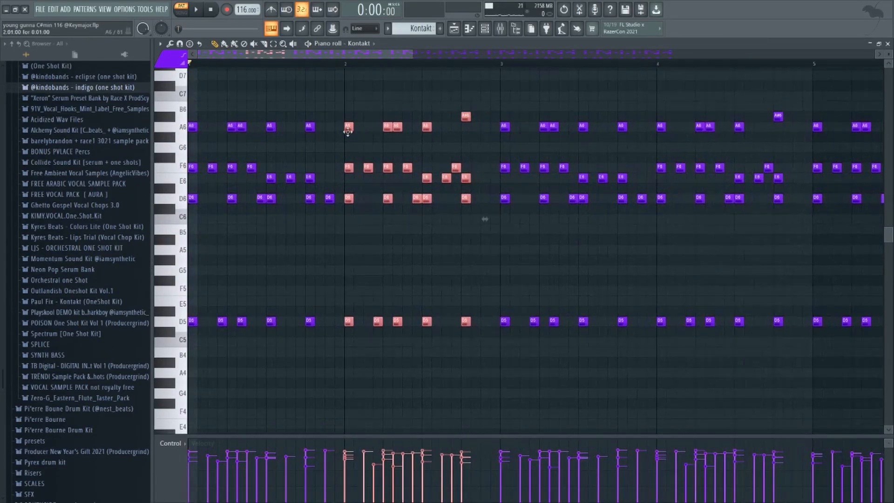
{"action": "left_click", "coordinate": [349, 67]}
{"action": "left_click_drag", "start_coordinate": [457, 117], "coordinate": [449, 126]}
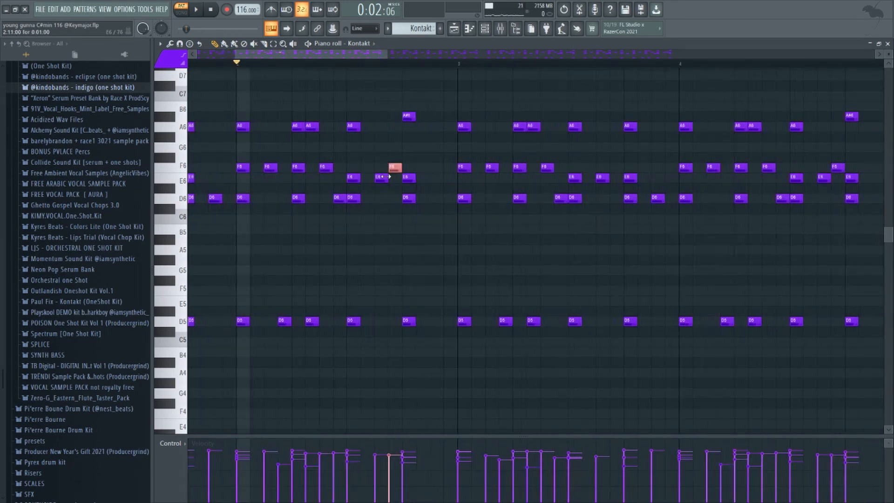
{"action": "scroll", "coordinate": [443, 165], "scroll_direction": "down", "scroll_amount": 5}
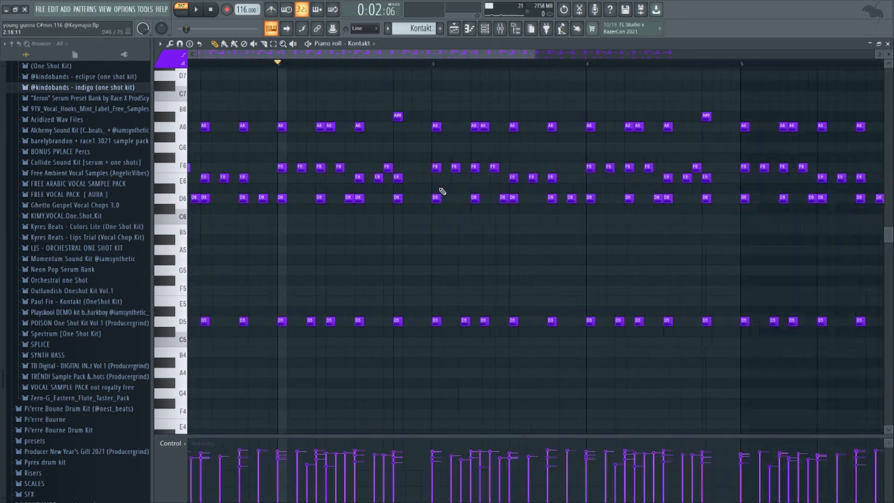
{"action": "key", "text": "space"}
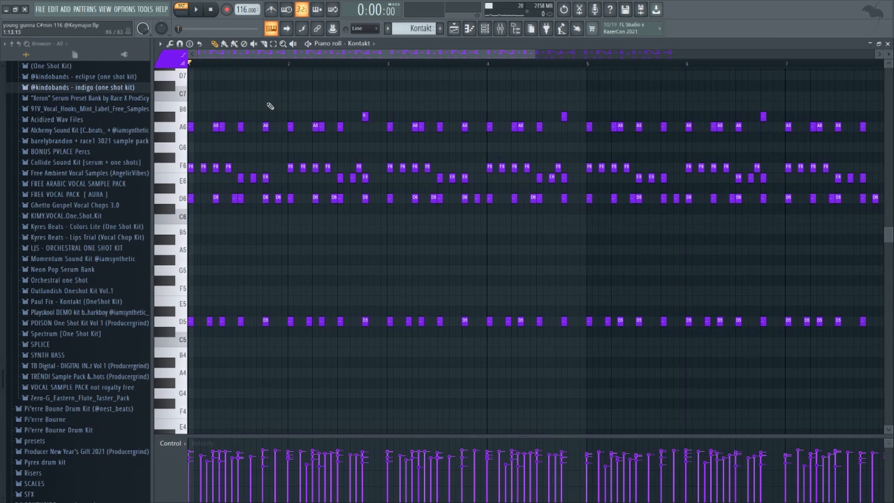
{"action": "key", "text": "space"}
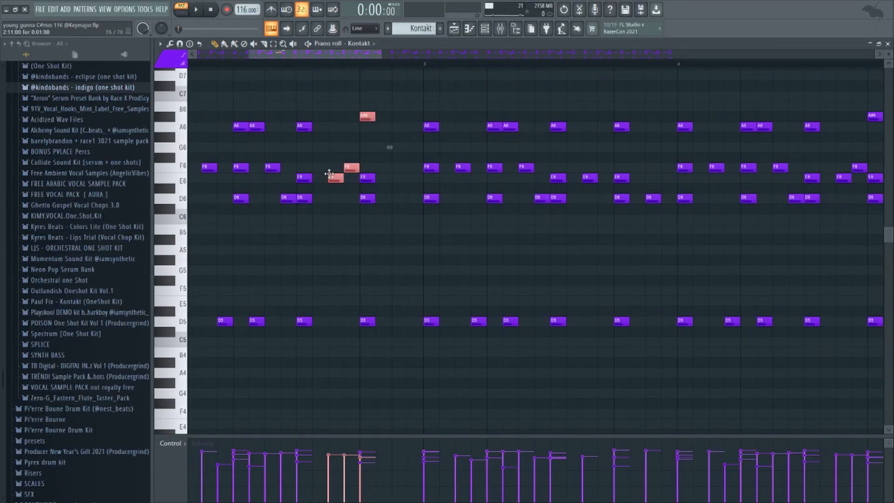
Try placing a copy of the E6, F6, A#6 run earlier in bar 2.
{"action": "left_click_drag", "start_coordinate": [335, 178], "coordinate": [255, 178]}
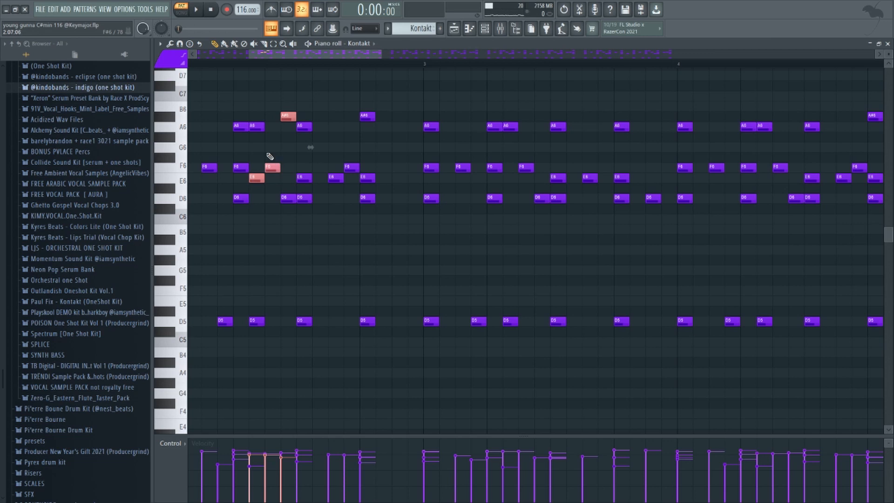
{"action": "left_click_drag", "start_coordinate": [285, 117], "coordinate": [415, 357]}
{"action": "scroll", "coordinate": [473, 258], "scroll_direction": "down", "scroll_amount": 5}
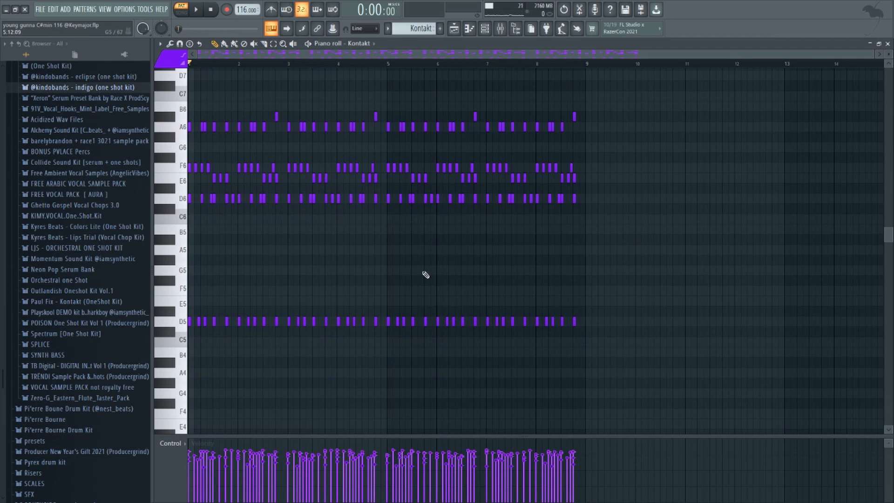
Check the randomizer tool for the piano roll notes.
{"action": "key", "text": "alt+r"}
{"action": "left_click", "coordinate": [504, 114]}
Inspect the Fruity Parametric EQ 2, HalfTime and Fruity Reeverb 2 effects on mixer Insert 1.
{"action": "key", "text": "F9"}
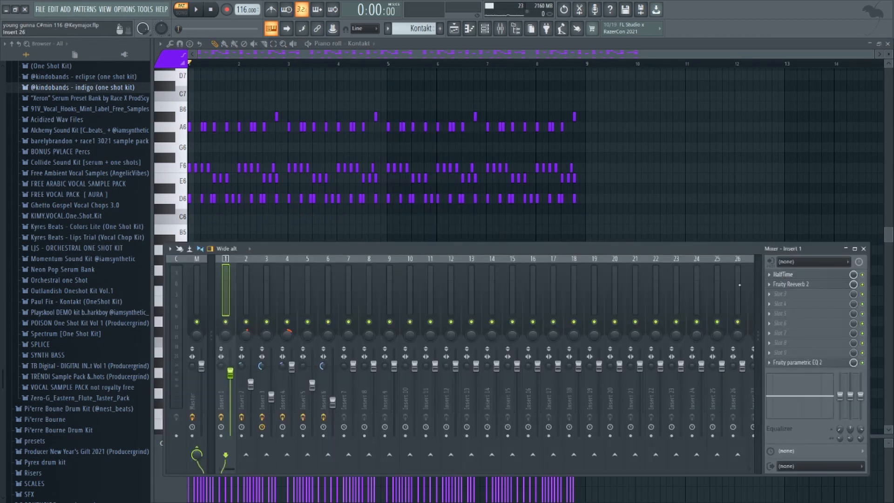
{"action": "left_click", "coordinate": [811, 365]}
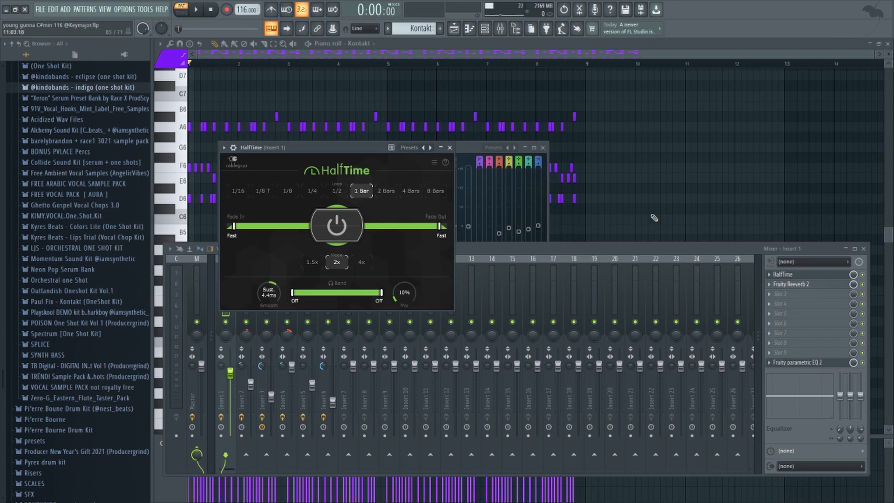
{"action": "left_click", "coordinate": [792, 284]}
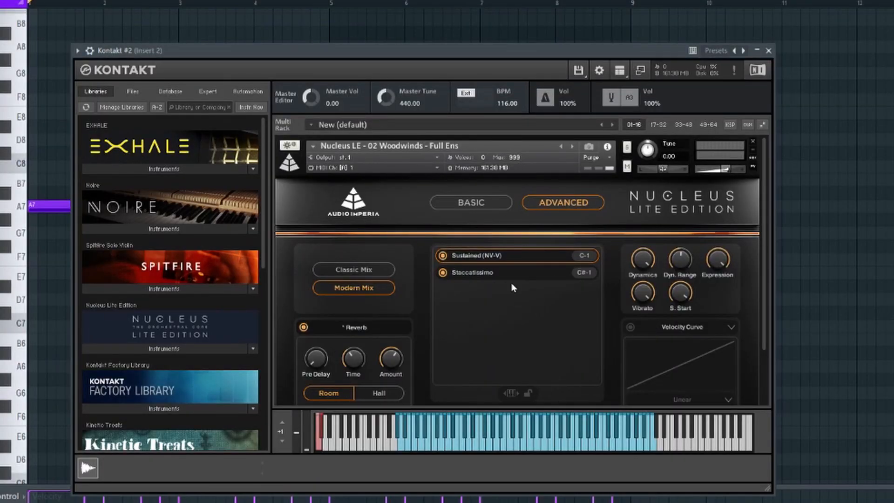
Play the Kontakt #2 woodwind melody and select the notes of its first two bars.
{"action": "key", "text": "space"}
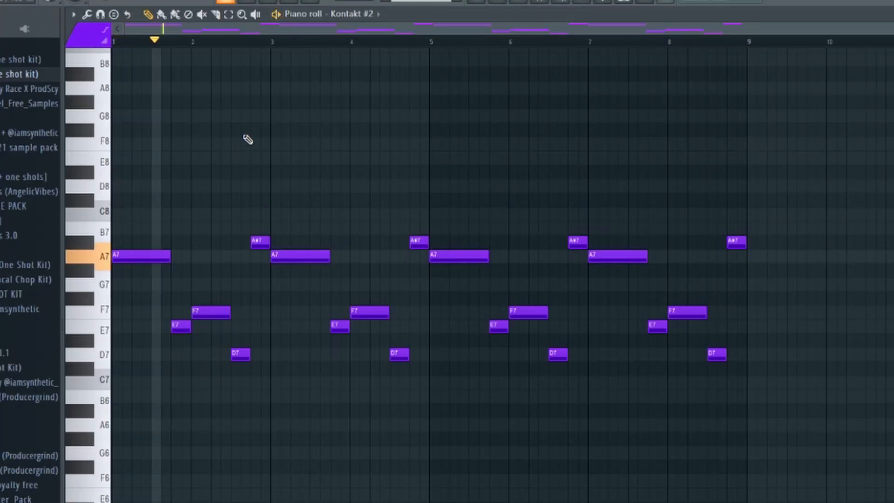
{"action": "scroll", "coordinate": [245, 102], "scroll_direction": "down", "scroll_amount": 3}
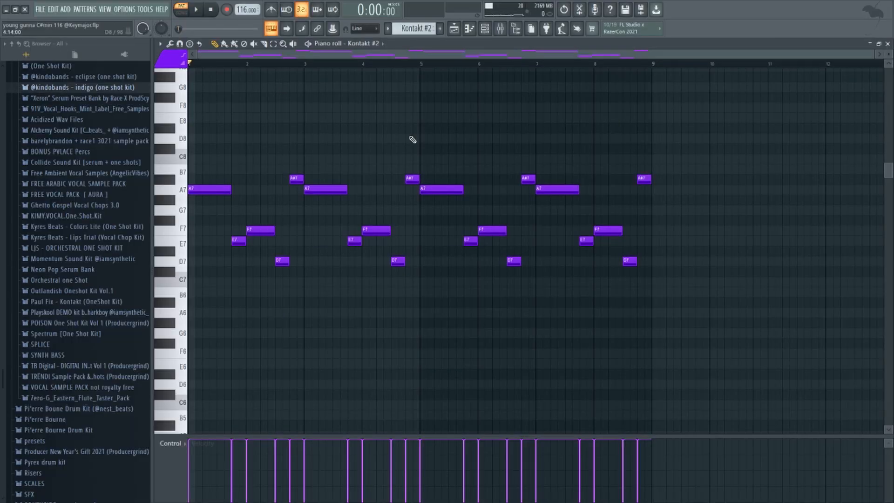
{"action": "key", "text": "ctrl+a"}
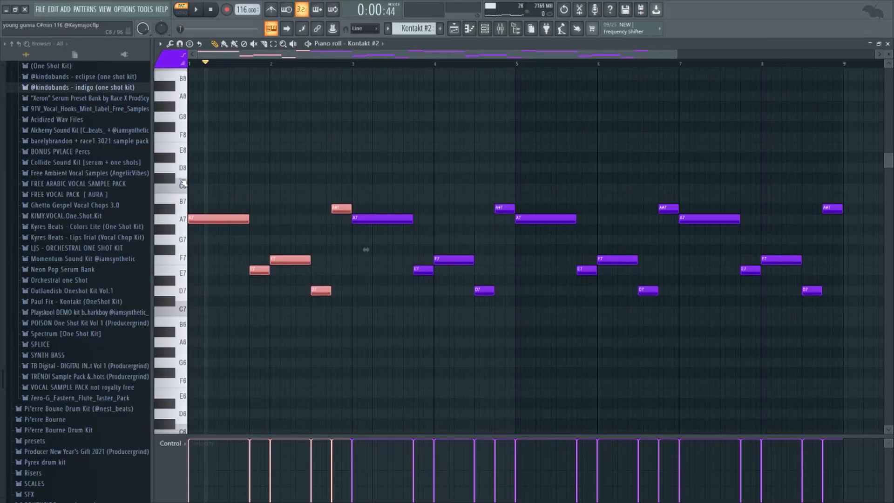
Inspect the Ambience and Fruity Parametric EQ 2 effects on mixer Insert 2 for the Kontakt #2 melody.
{"action": "scroll", "coordinate": [208, 176], "scroll_direction": "up", "scroll_amount": 2}
{"action": "scroll", "coordinate": [209, 172], "scroll_direction": "down", "scroll_amount": 4}
{"action": "left_click_drag", "start_coordinate": [193, 210], "coordinate": [313, 213]}
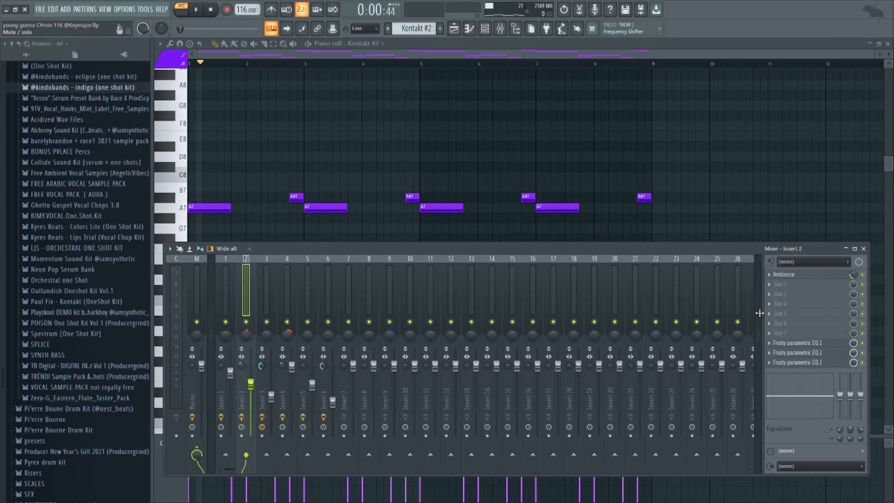
{"action": "left_click", "coordinate": [792, 275]}
{"action": "left_click", "coordinate": [787, 274]}
{"action": "left_click", "coordinate": [799, 353]}
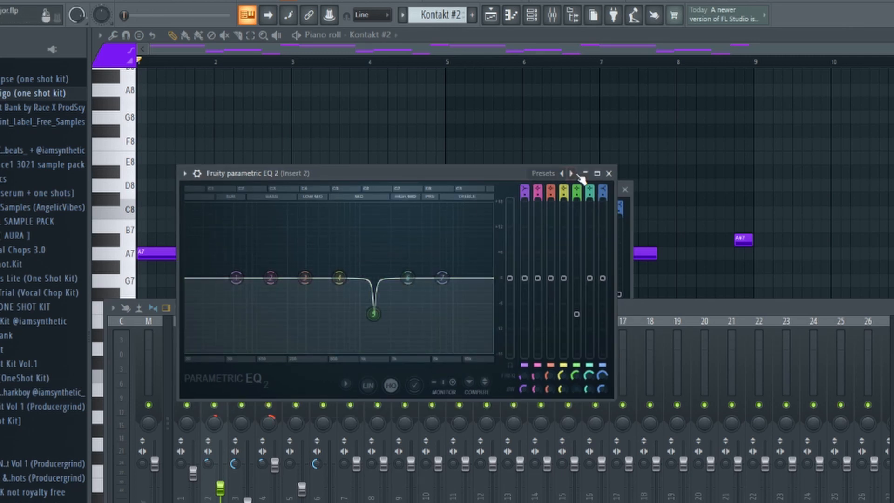
{"action": "left_click", "coordinate": [608, 173]}
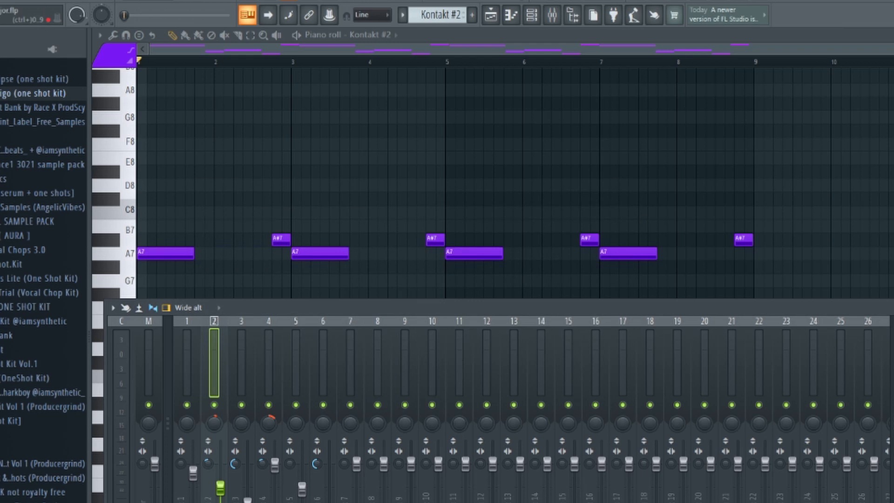
Play the sustained D7 notes of the Kontakt #3 pattern.
{"action": "key", "text": "space"}
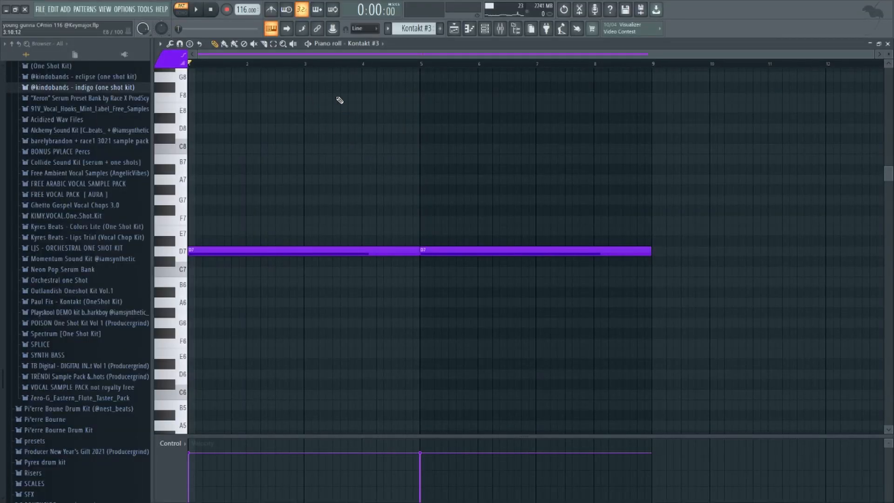
{"action": "left_click", "coordinate": [309, 44]}
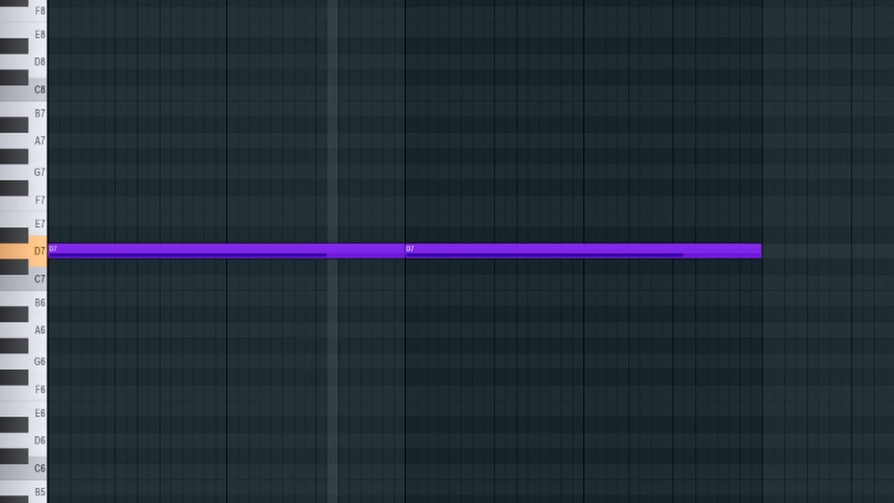
{"action": "key", "text": "space"}
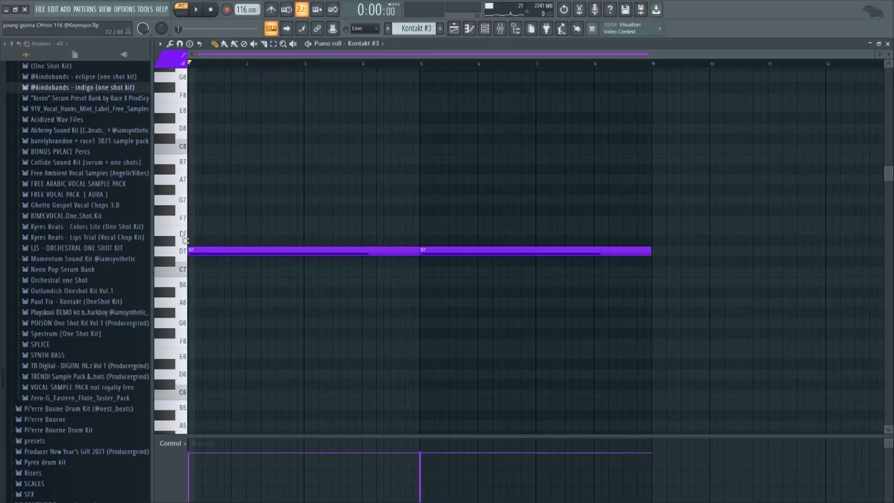
Inspect the PanCake2 effect on mixer Insert 3.
{"action": "key", "text": "ctrl+a"}
{"action": "key", "text": "ctrl+d"}
{"action": "left_click", "coordinate": [506, 35]}
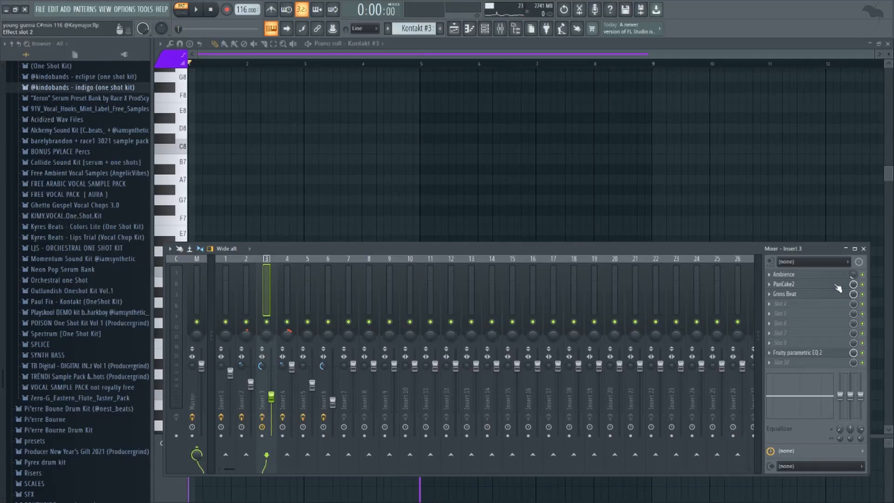
{"action": "left_click", "coordinate": [792, 284]}
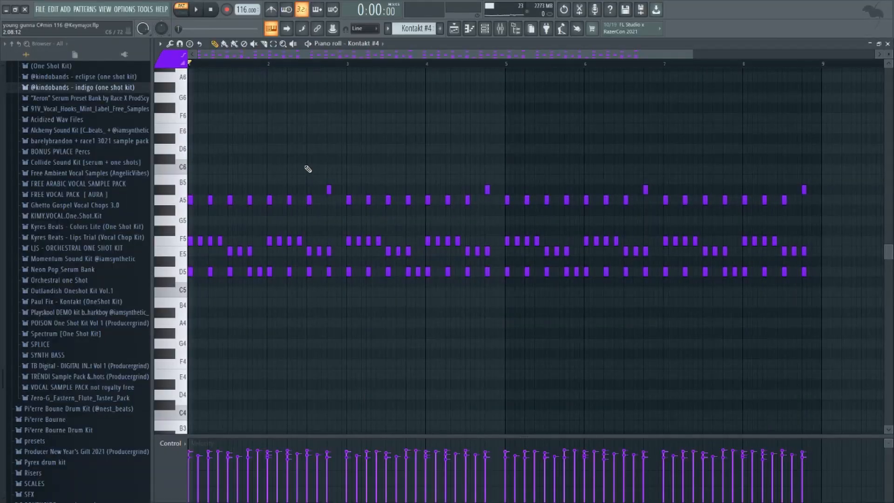
Examine the short chopped Kontakt #4 notes and the Fruity Parametric EQ 2 on mixer Insert 4.
{"action": "scroll", "coordinate": [212, 225], "scroll_direction": "up", "scroll_amount": 1}
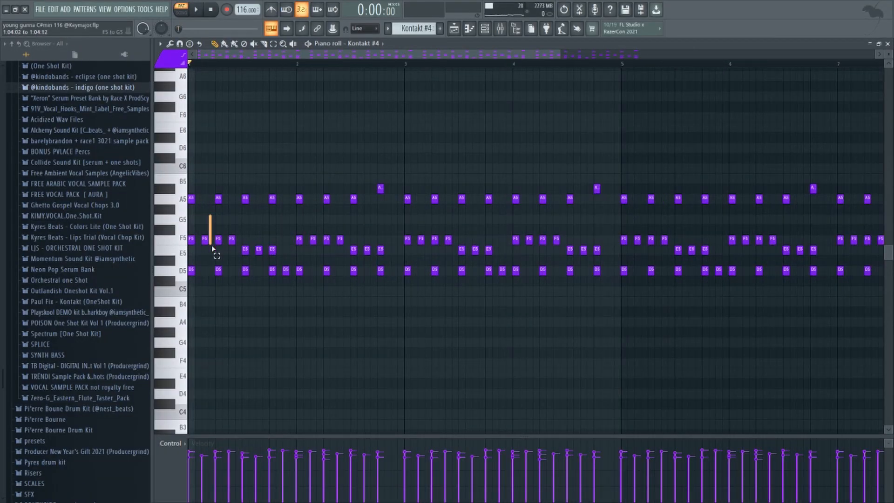
{"action": "scroll", "coordinate": [236, 259], "scroll_direction": "up", "scroll_amount": 2}
{"action": "left_click_drag", "start_coordinate": [380, 204], "coordinate": [356, 279]}
{"action": "scroll", "coordinate": [324, 257], "scroll_direction": "down", "scroll_amount": 3}
{"action": "key", "text": "F9"}
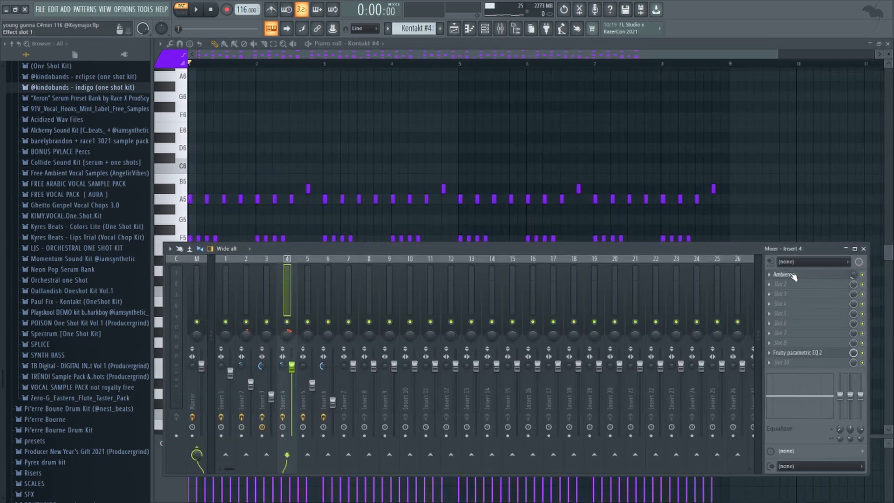
{"action": "left_click", "coordinate": [797, 353]}
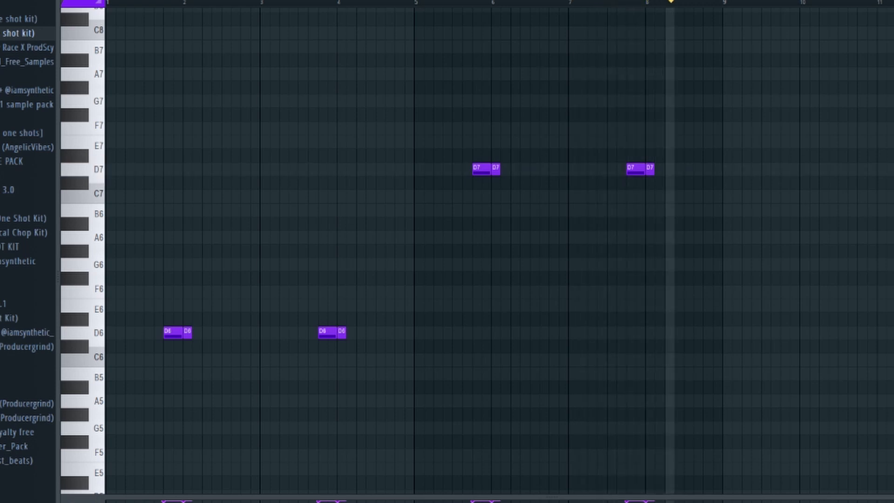
Select the D6 notes in the first half of the Omnisphere #2 pattern, and the D7 notes in its second half for comparison.
{"action": "left_click_drag", "start_coordinate": [412, 397], "coordinate": [192, 263]}
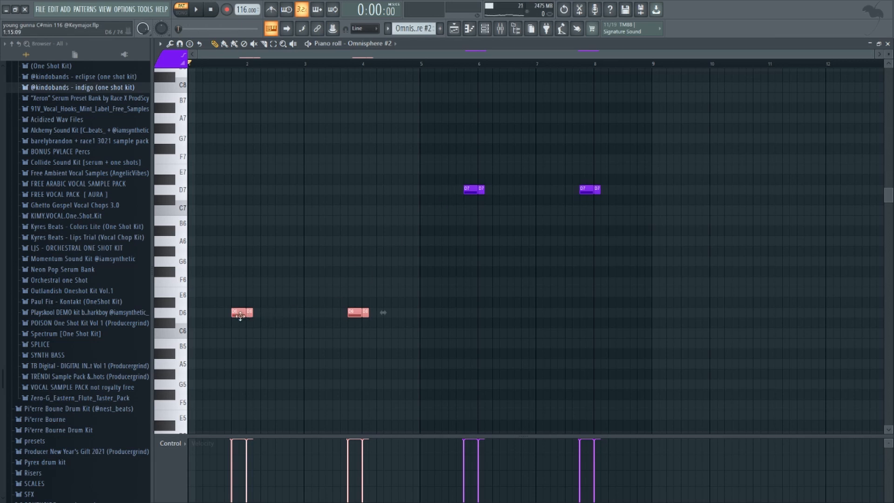
{"action": "left_click_drag", "start_coordinate": [241, 316], "coordinate": [474, 304]}
{"action": "key", "text": "ctrl+Up"}
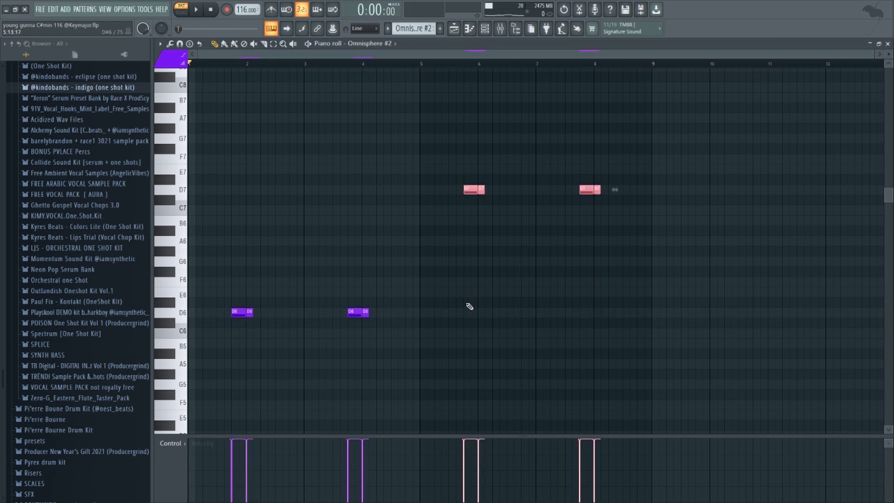
Inspect the Fruity Reeverb 2, PanCake2 and Fruity Stereo Enhancer effects on mixer Insert 6.
{"action": "key", "text": "F9"}
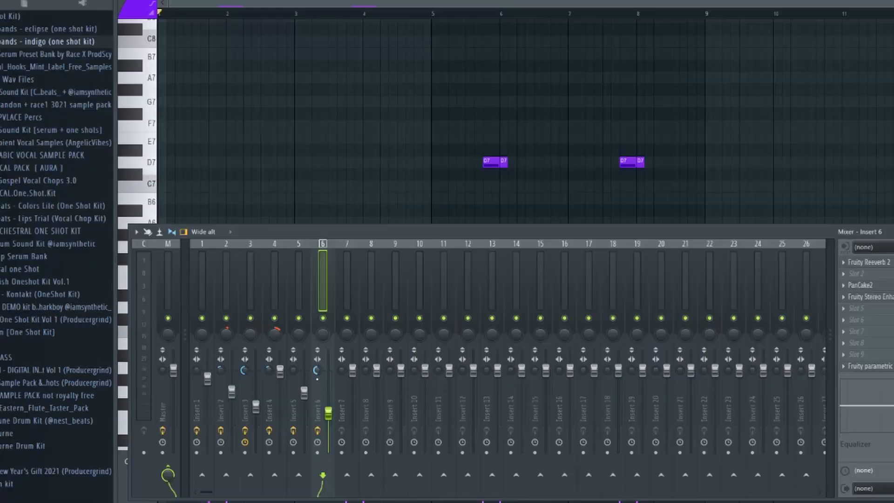
{"action": "left_click", "coordinate": [870, 262]}
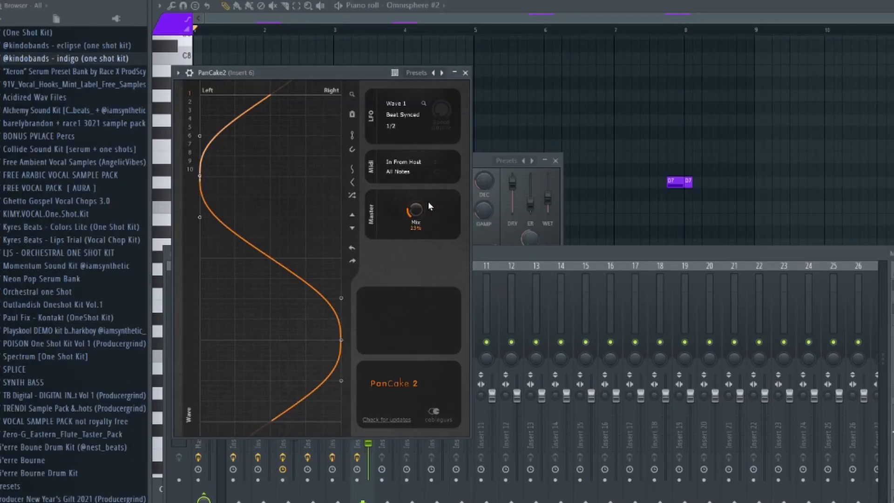
{"action": "left_click", "coordinate": [393, 133]}
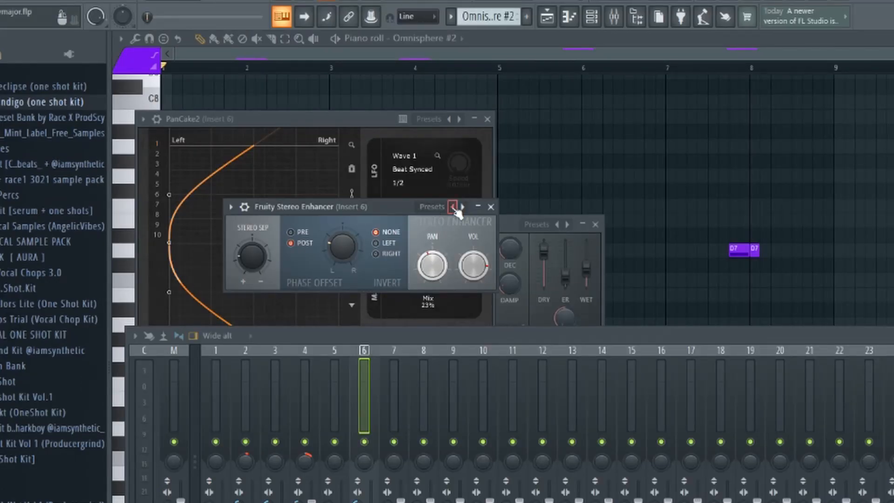
{"action": "left_click", "coordinate": [454, 208]}
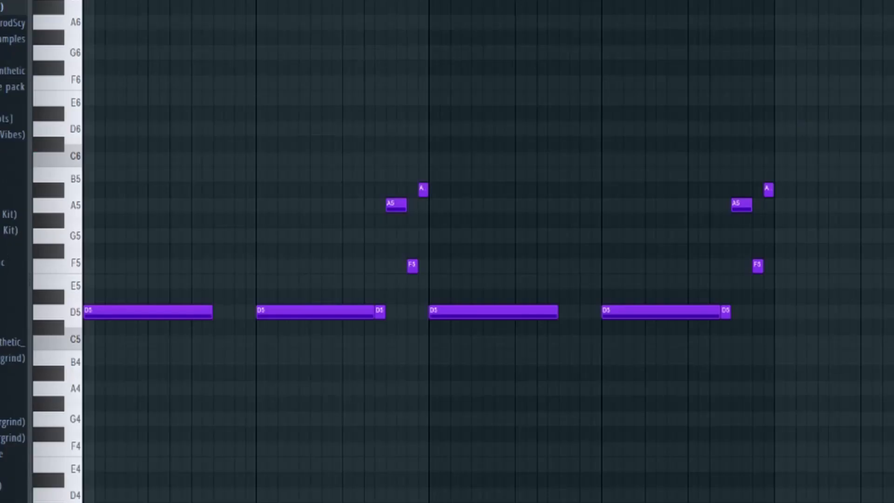
Play the Omnisphere pattern and examine its long D5 notes and the A5, F5, A#5 run at the end of bar 4.
{"action": "key", "text": "space"}
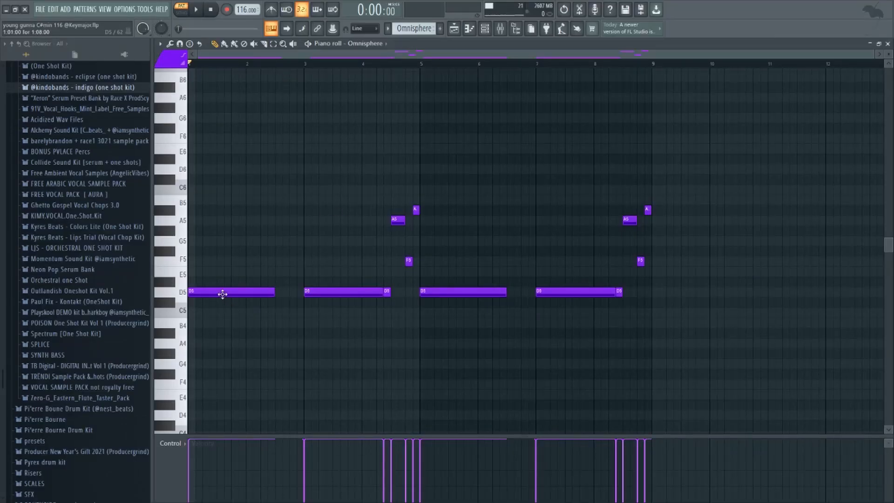
{"action": "left_click", "coordinate": [277, 292]}
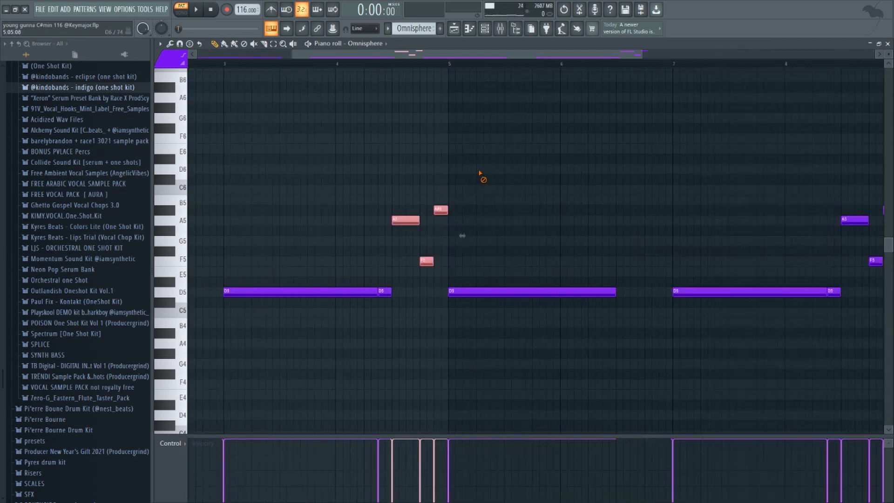
{"action": "left_click", "coordinate": [480, 174]}
{"action": "scroll", "coordinate": [429, 253], "scroll_direction": "down", "scroll_amount": 2}
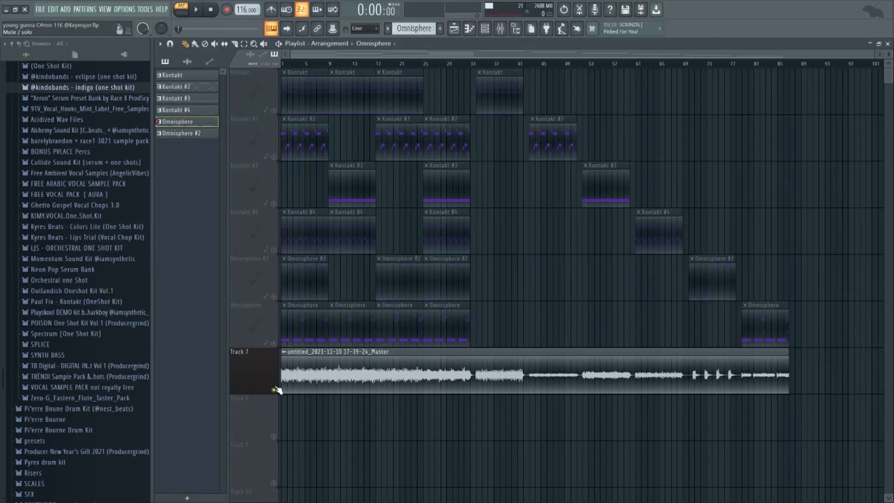
Unsolo Track 7 in the playlist and select the separate pattern clips after bar 33.
{"action": "right_click", "coordinate": [275, 390]}
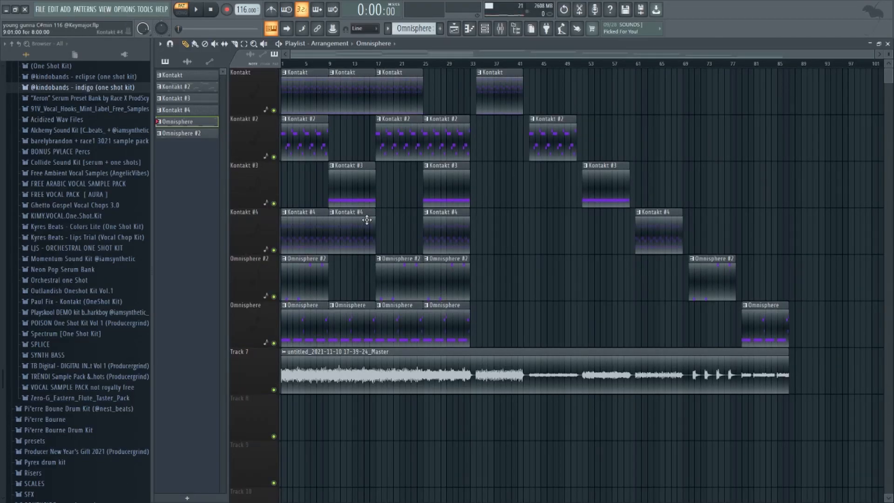
{"action": "left_click_drag", "start_coordinate": [505, 110], "coordinate": [744, 256], "text": "ctrl"}
{"action": "left_click", "coordinate": [728, 214], "text": "ctrl"}
Inspect the Fruity Parametric EQ 2 on the mixer's Master track.
{"action": "left_click", "coordinate": [501, 28]}
{"action": "left_click", "coordinate": [196, 303]}
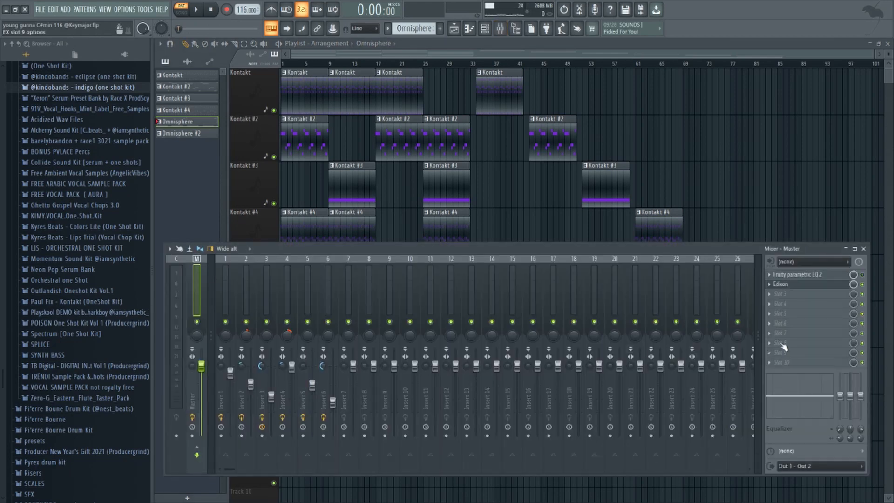
{"action": "left_click", "coordinate": [798, 275]}
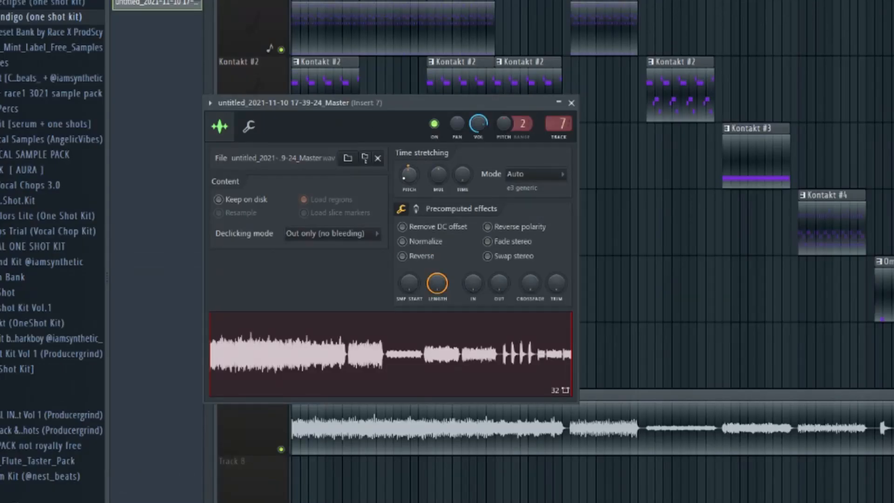
Close the recorded master clip's channel settings and solo Track 7 in the playlist.
{"action": "key", "text": "Escape"}
{"action": "right_click", "coordinate": [282, 450]}
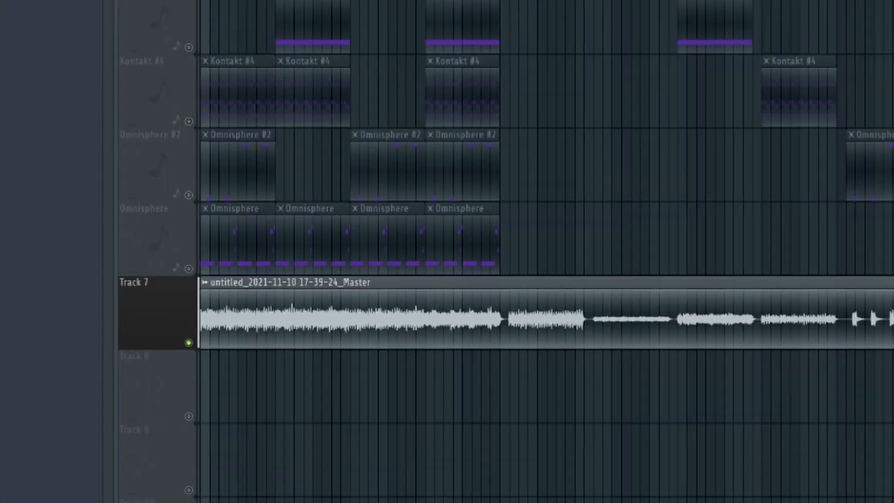